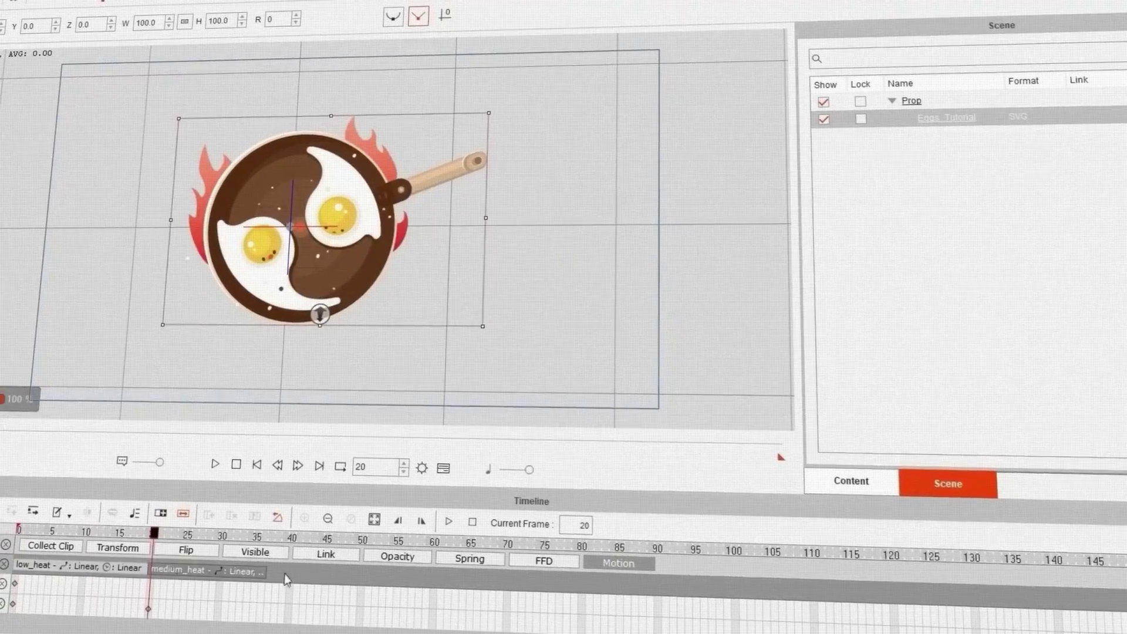
Step: Bring up the frying-pan prop's editing menu (Action Menu, Sprite Editor, FFD Editor)
{"action": "right_click", "coordinate": [354, 196]}
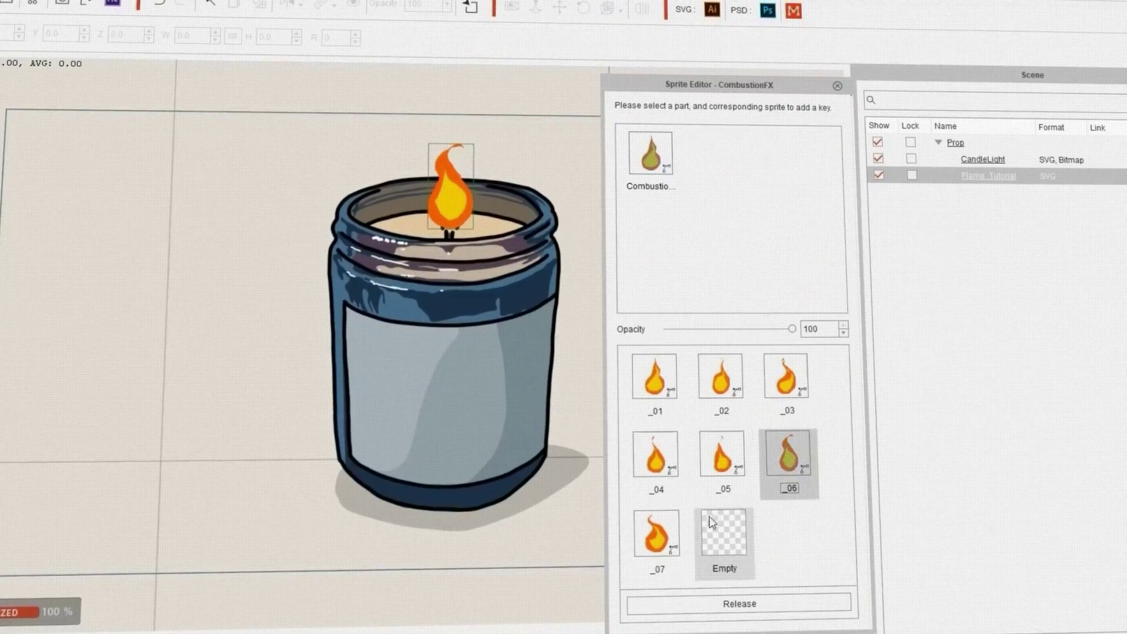
Step: Switch the candle's flame to the _01 sprite in the Sprite Editor
{"action": "left_click", "coordinate": [657, 387]}
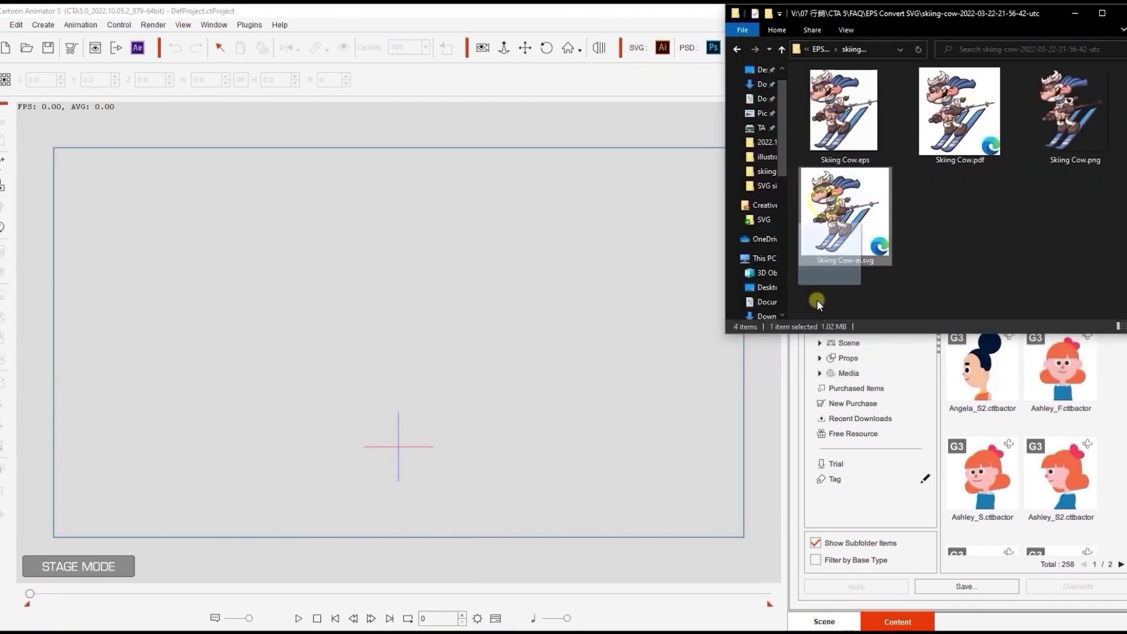
Step: Drag the skiing cow character file onto the stage and view its layers
{"action": "left_click_drag", "start_coordinate": [816, 298], "coordinate": [418, 363]}
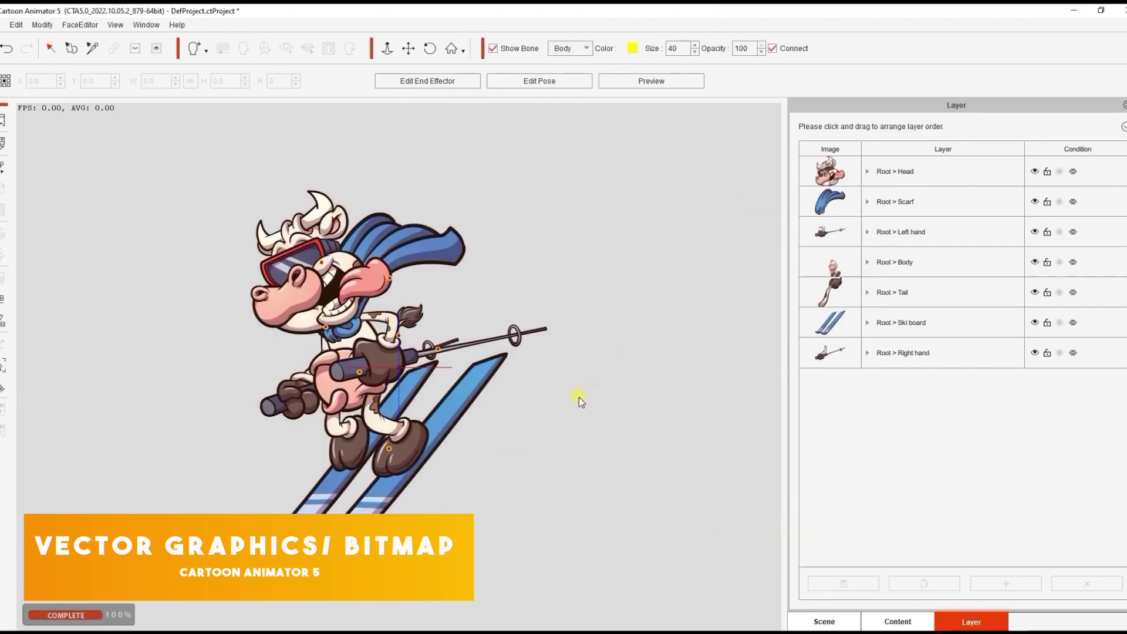
{"action": "scroll", "coordinate": [574, 473], "scroll_direction": "up", "scroll_amount": 3}
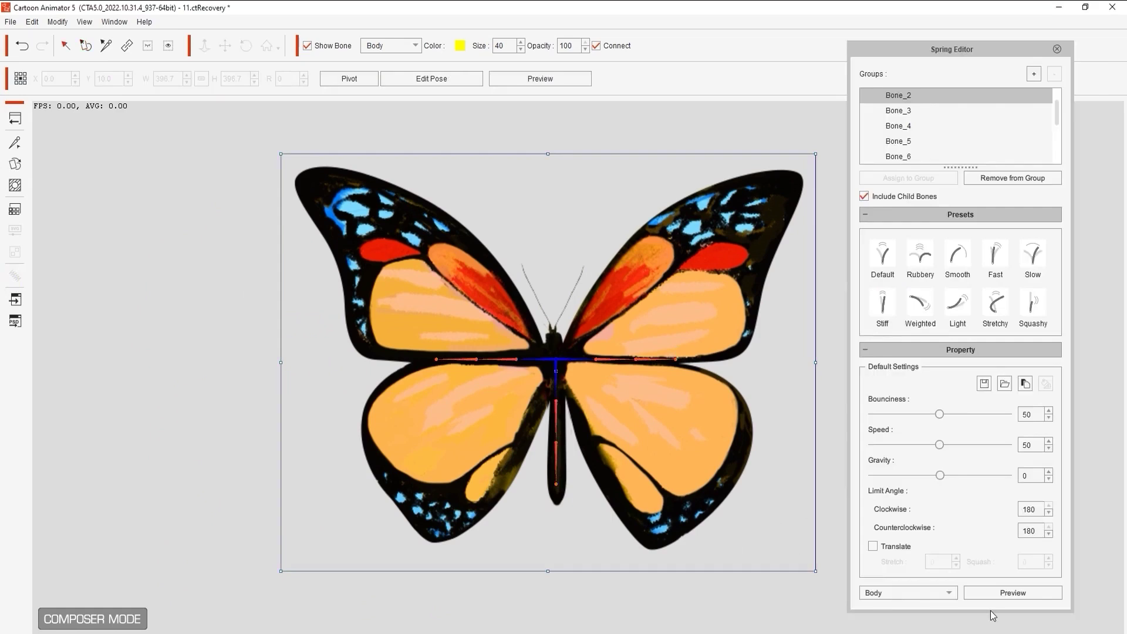
Step: Drag the butterfly, glass, snowman and seal so their spring bones wobble and swing
{"action": "left_click_drag", "start_coordinate": [554, 361], "coordinate": [545, 420]}
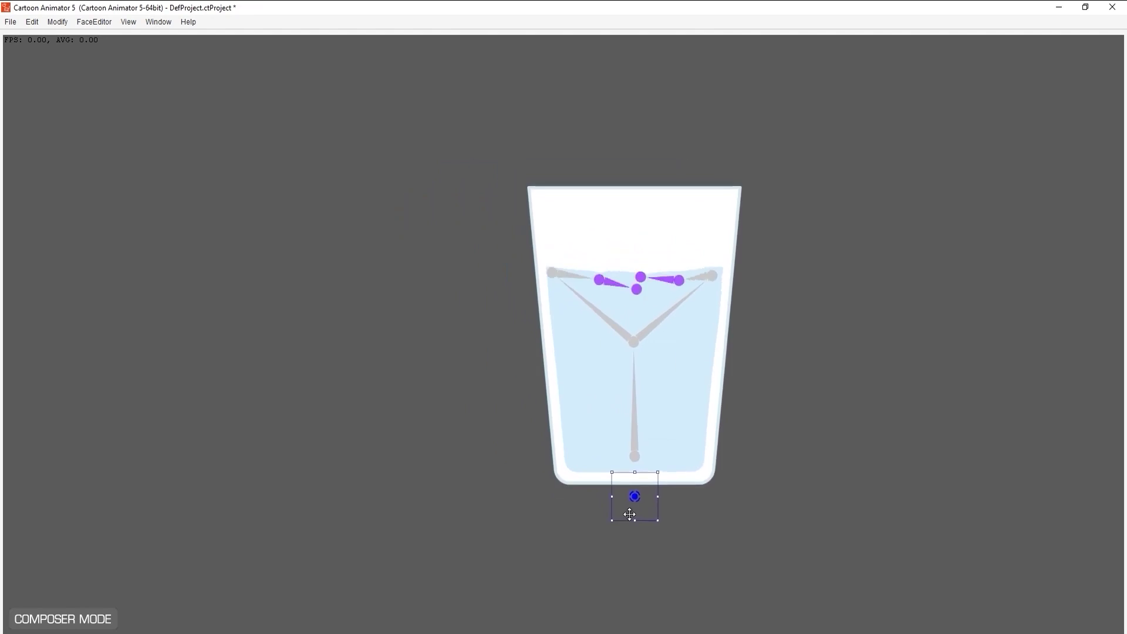
{"action": "left_click_drag", "start_coordinate": [634, 495], "coordinate": [573, 498]}
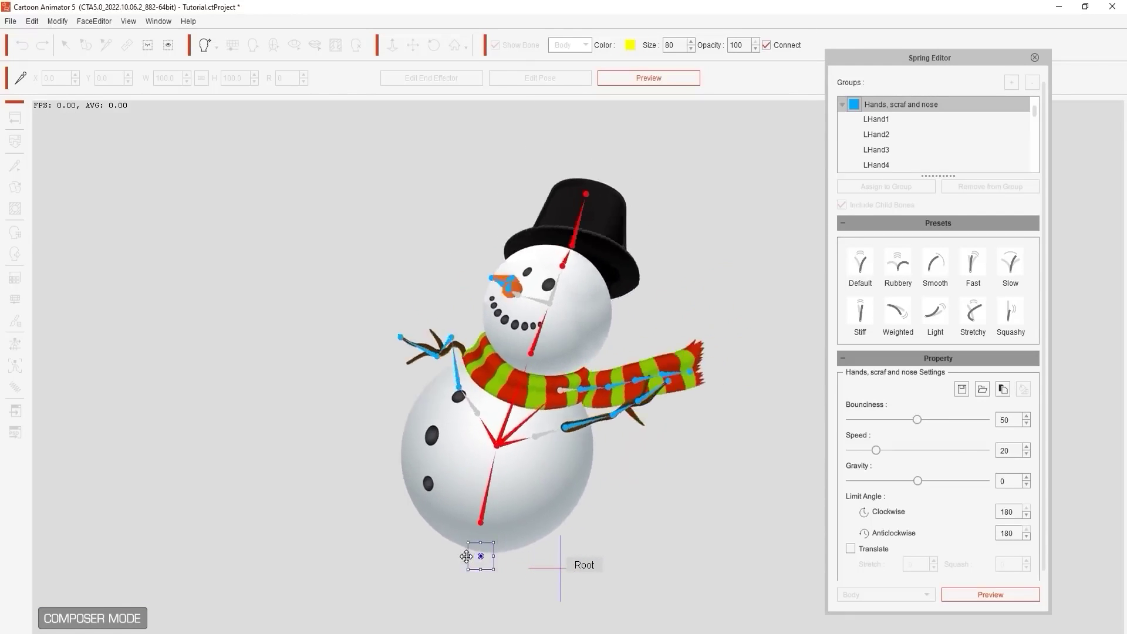
{"action": "left_click_drag", "start_coordinate": [466, 556], "coordinate": [566, 572]}
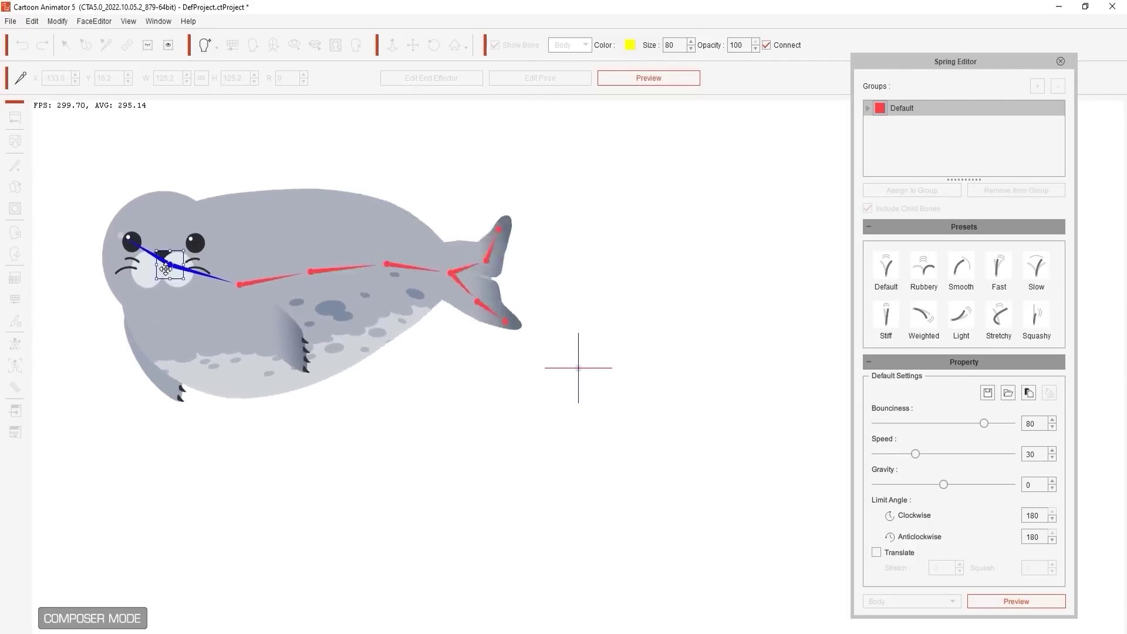
{"action": "left_click_drag", "start_coordinate": [171, 272], "coordinate": [166, 317]}
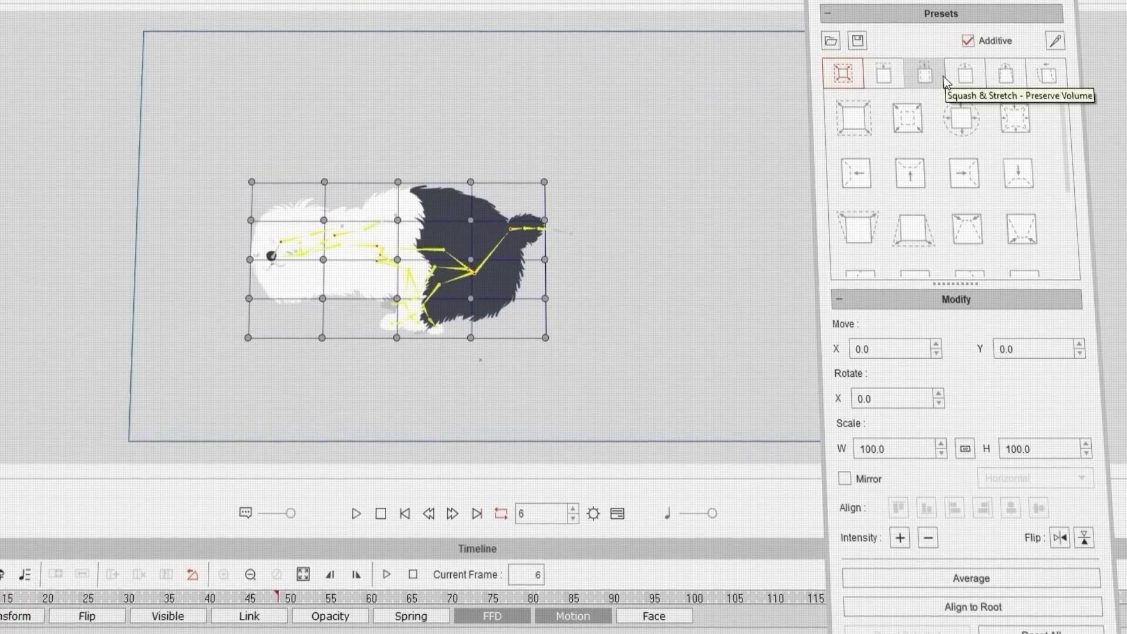
Step: Apply a Squash & Stretch squeeze preset twice and play it, then save the flower as SVG
{"action": "left_click", "coordinate": [944, 81]}
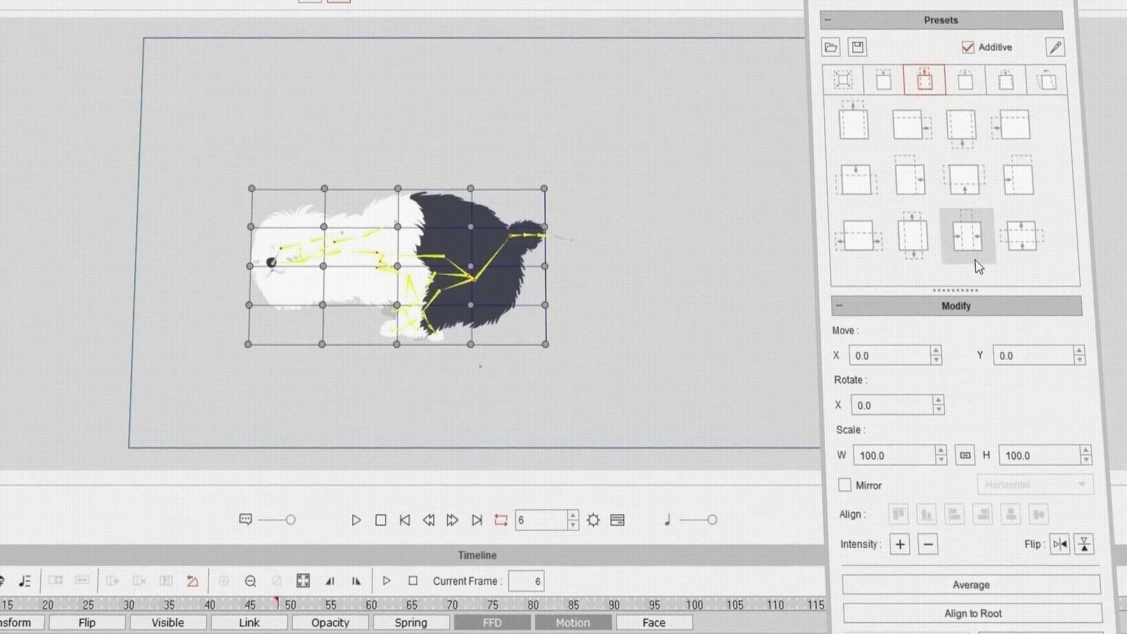
{"action": "left_click", "coordinate": [965, 235]}
{"action": "left_click", "coordinate": [977, 262]}
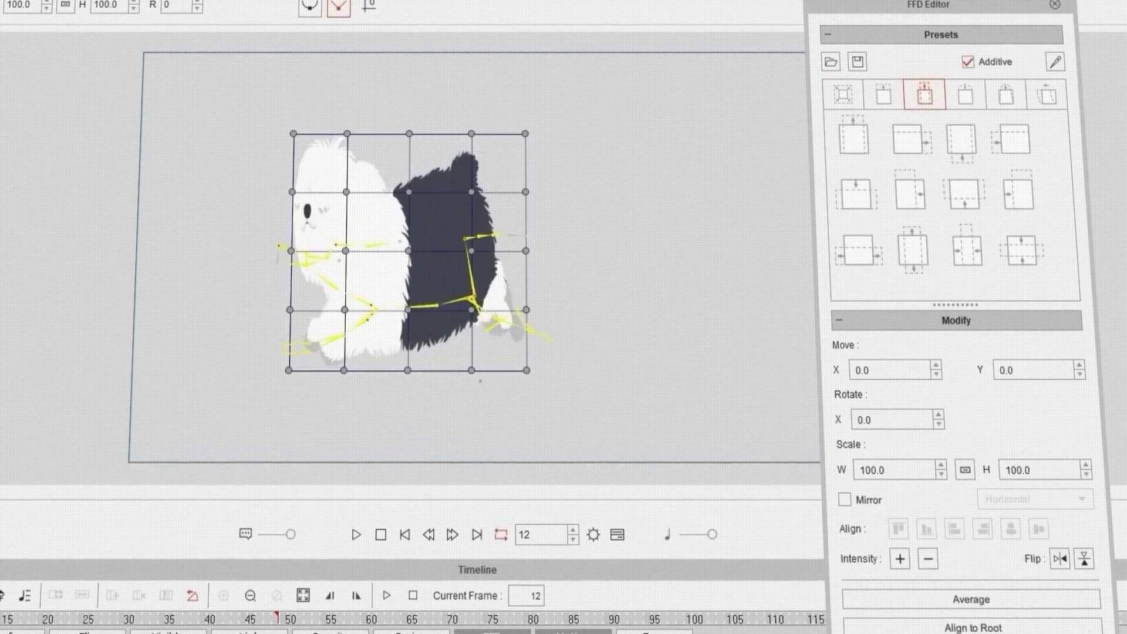
{"action": "left_click", "coordinate": [356, 534]}
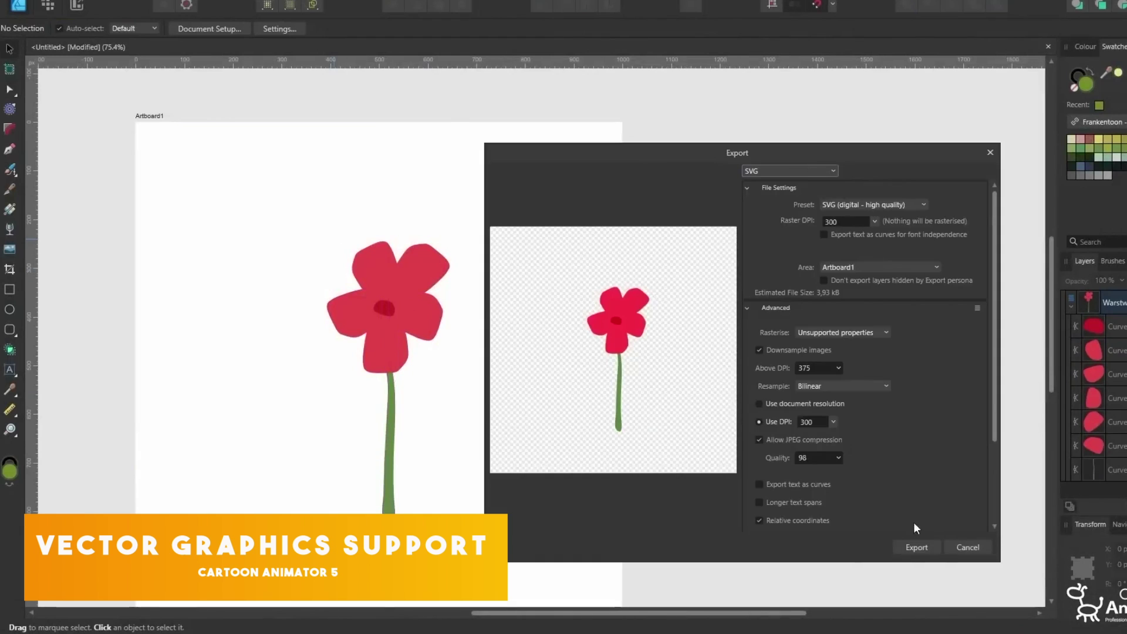
{"action": "left_click", "coordinate": [916, 547]}
{"action": "key", "text": "Return"}
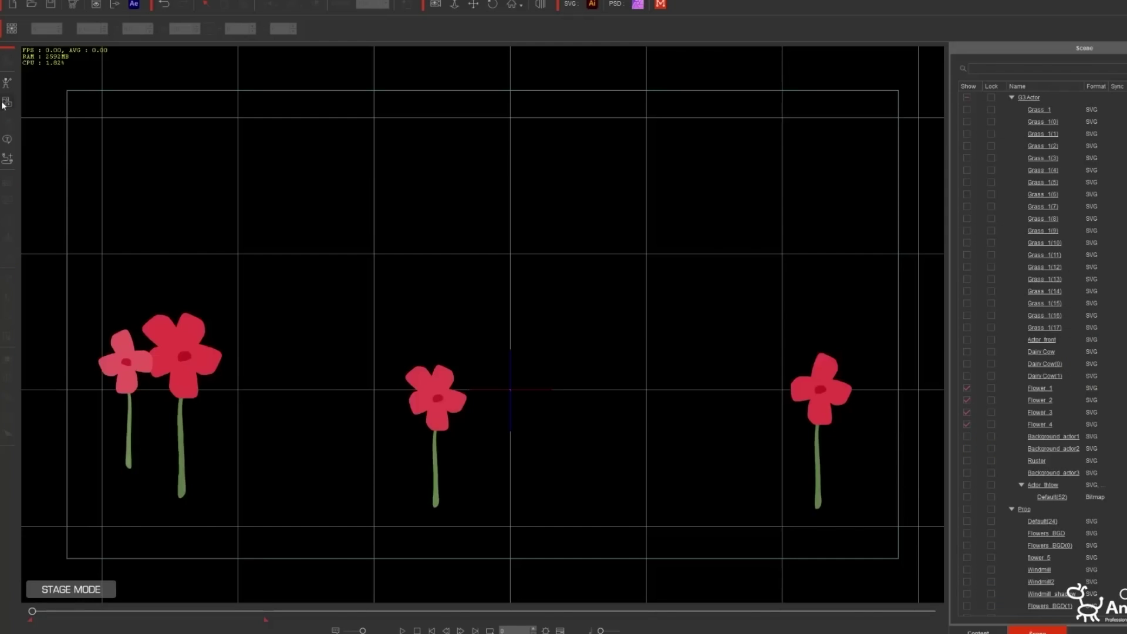
Step: Import the tractor file into the scene and nudge it slightly right and down
{"action": "left_click", "coordinate": [778, 261]}
{"action": "double_click", "coordinate": [173, 48]}
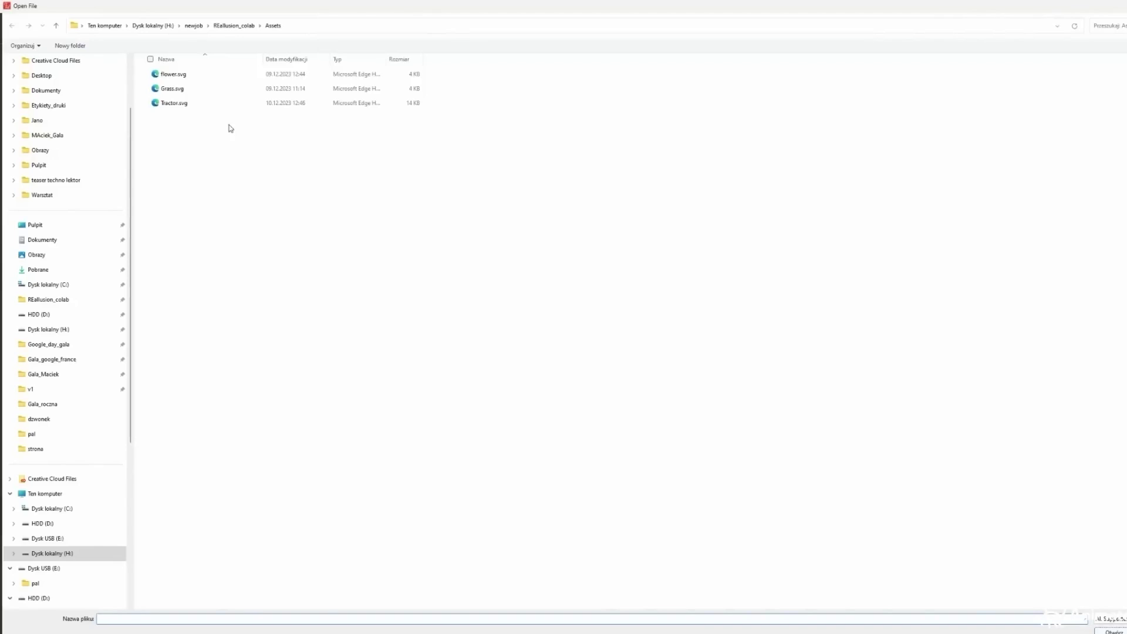
{"action": "double_click", "coordinate": [194, 102]}
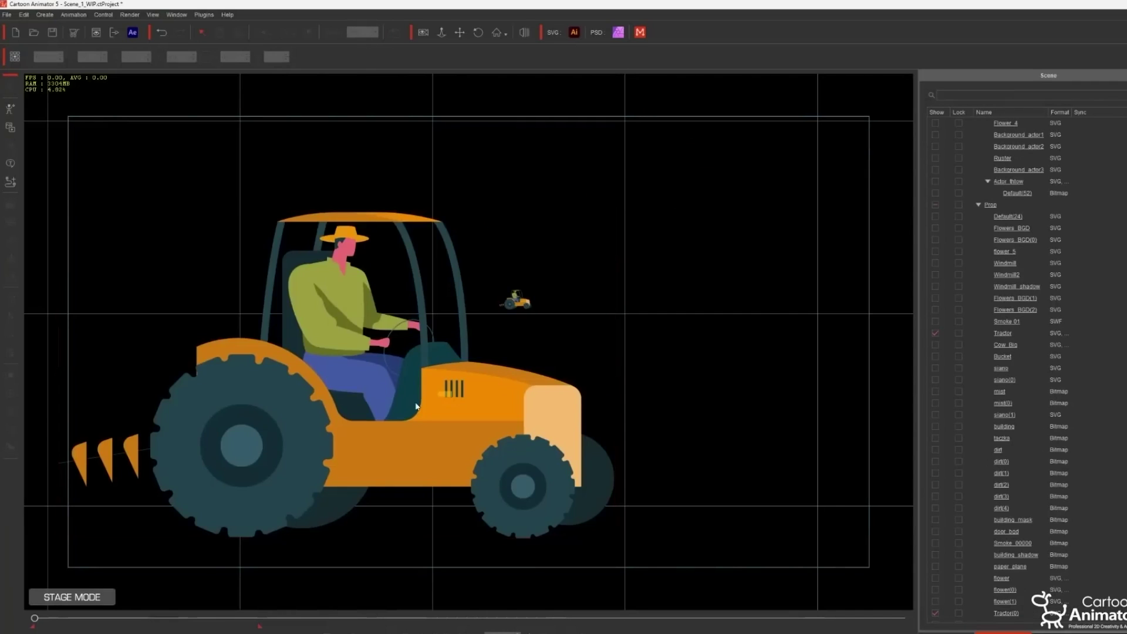
{"action": "left_click_drag", "start_coordinate": [467, 392], "coordinate": [502, 399]}
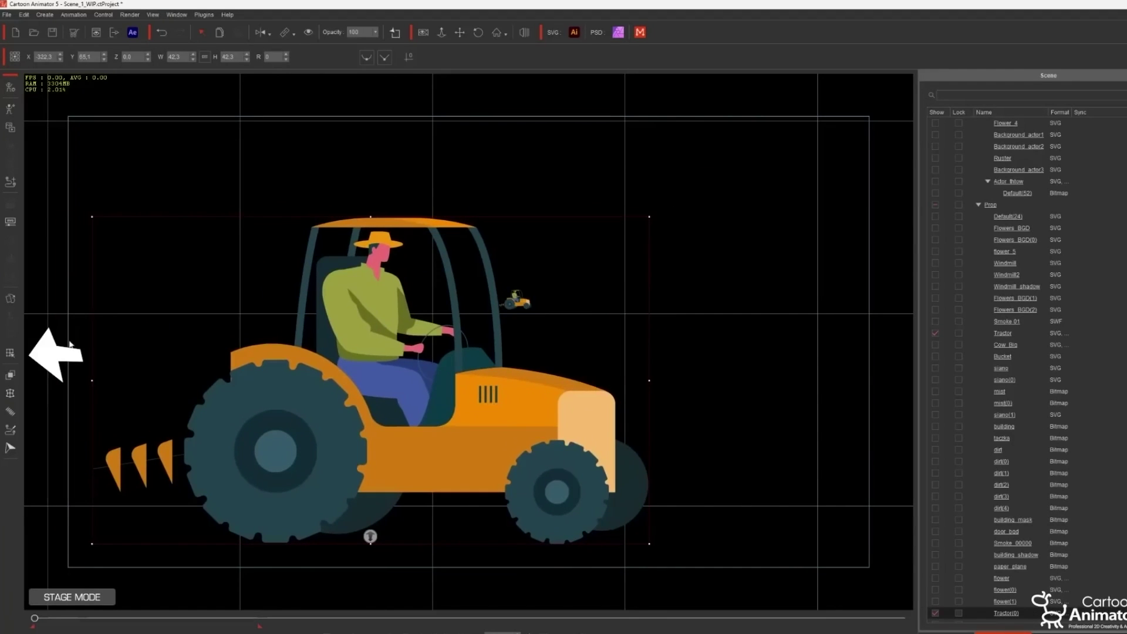
Step: Review the tractor's part keys in the key editor, then bring up Motion Pilot
{"action": "left_click", "coordinate": [10, 354]}
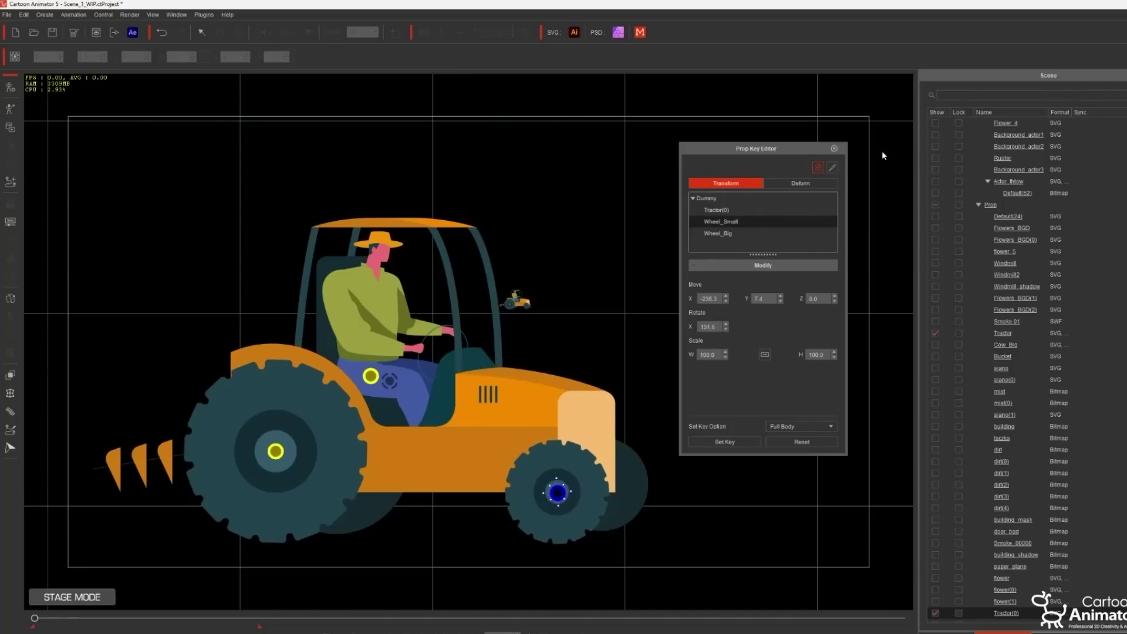
{"action": "left_click", "coordinate": [834, 149]}
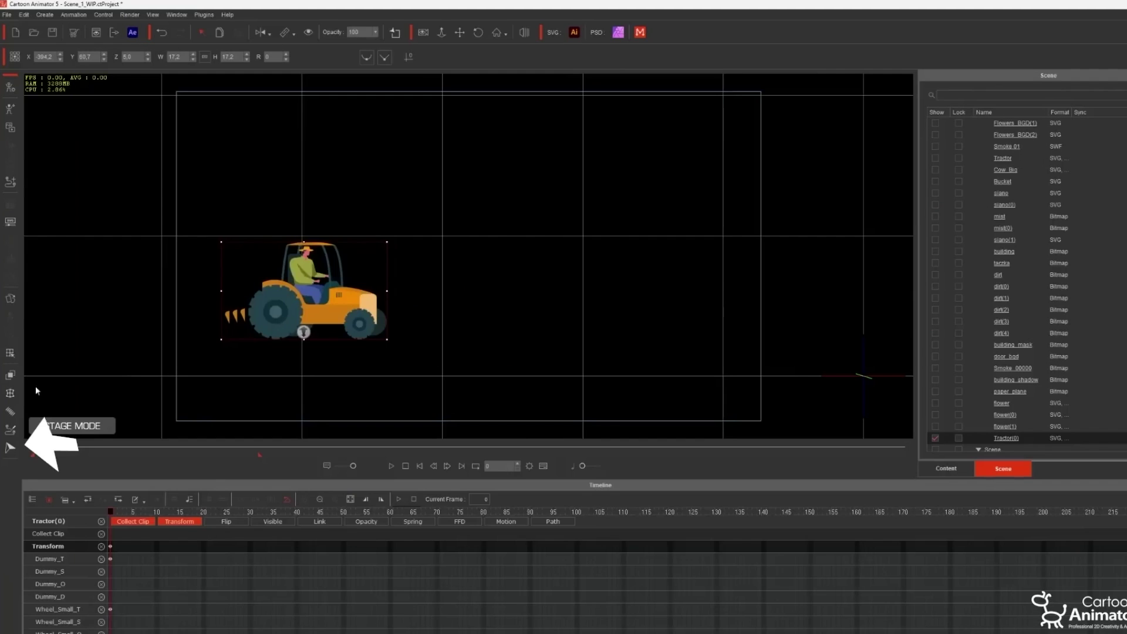
{"action": "left_click", "coordinate": [8, 451]}
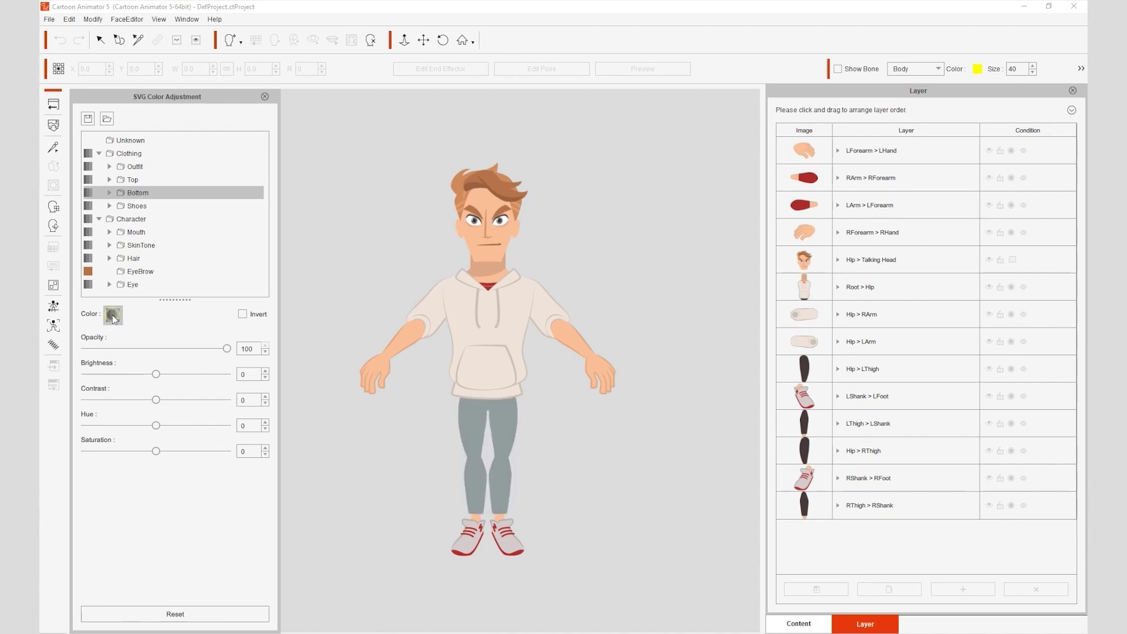
Step: Recolour the outfit dark blue-grey and fade the lower trousers and back hair to 0 opacity
{"action": "left_click", "coordinate": [113, 317]}
{"action": "left_click_drag", "start_coordinate": [519, 185], "coordinate": [838, 216]}
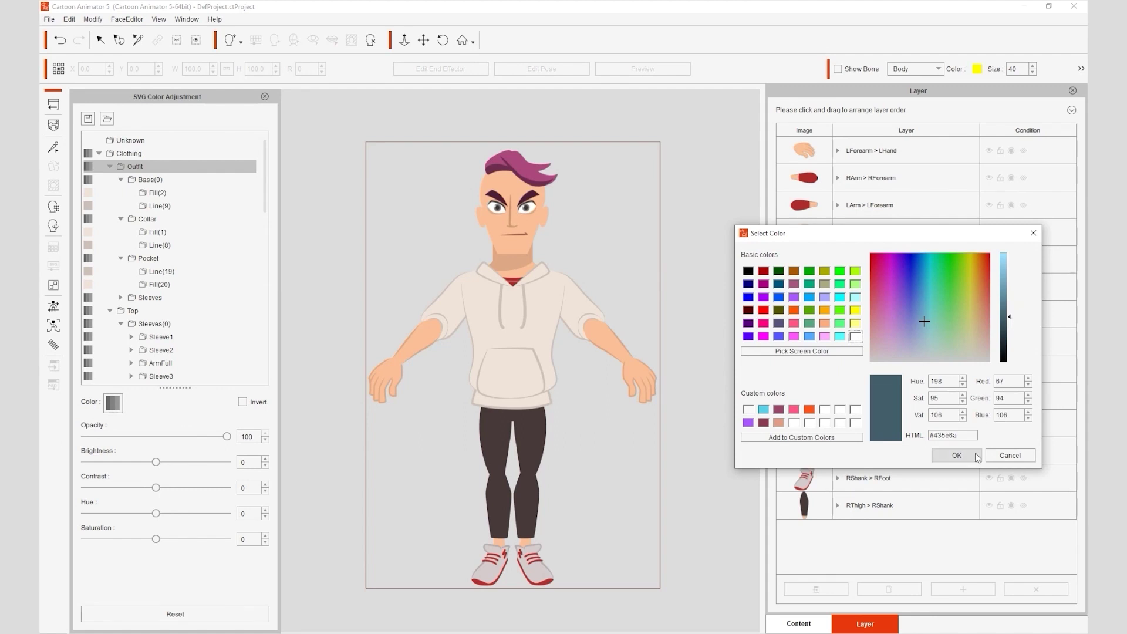
{"action": "left_click", "coordinate": [956, 455]}
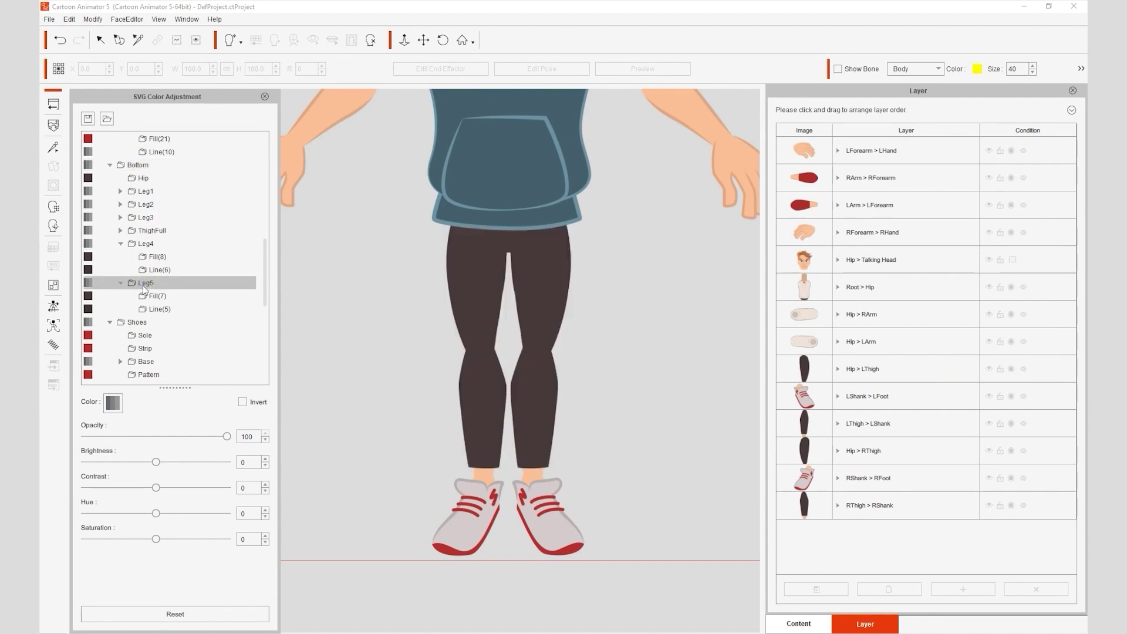
{"action": "left_click_drag", "start_coordinate": [225, 437], "coordinate": [211, 438]}
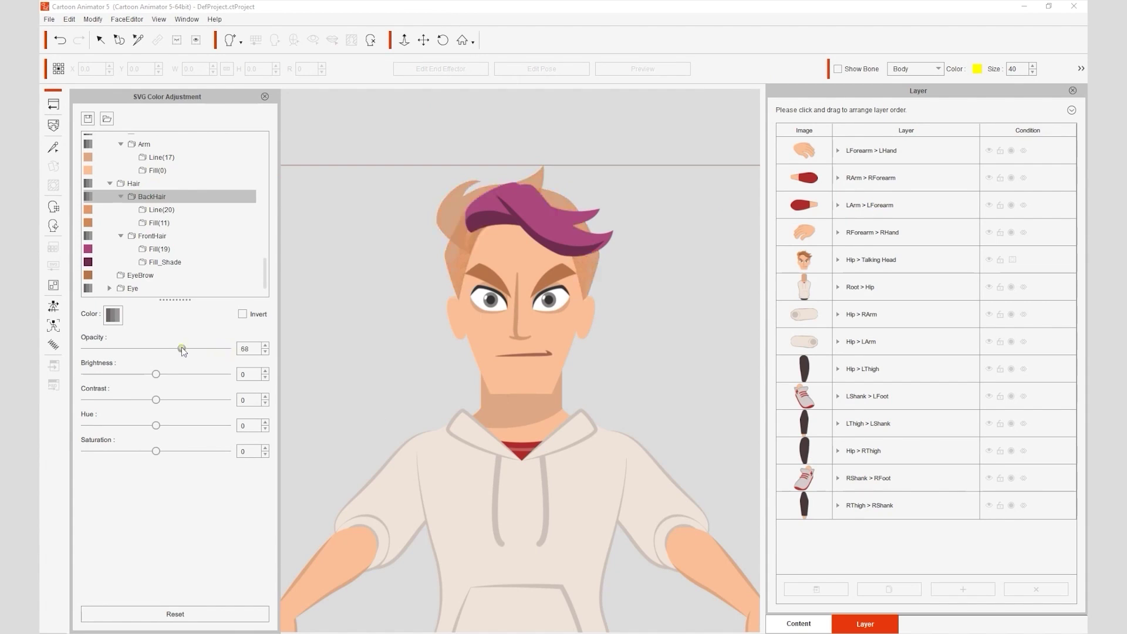
{"action": "left_click_drag", "start_coordinate": [181, 347], "coordinate": [75, 351]}
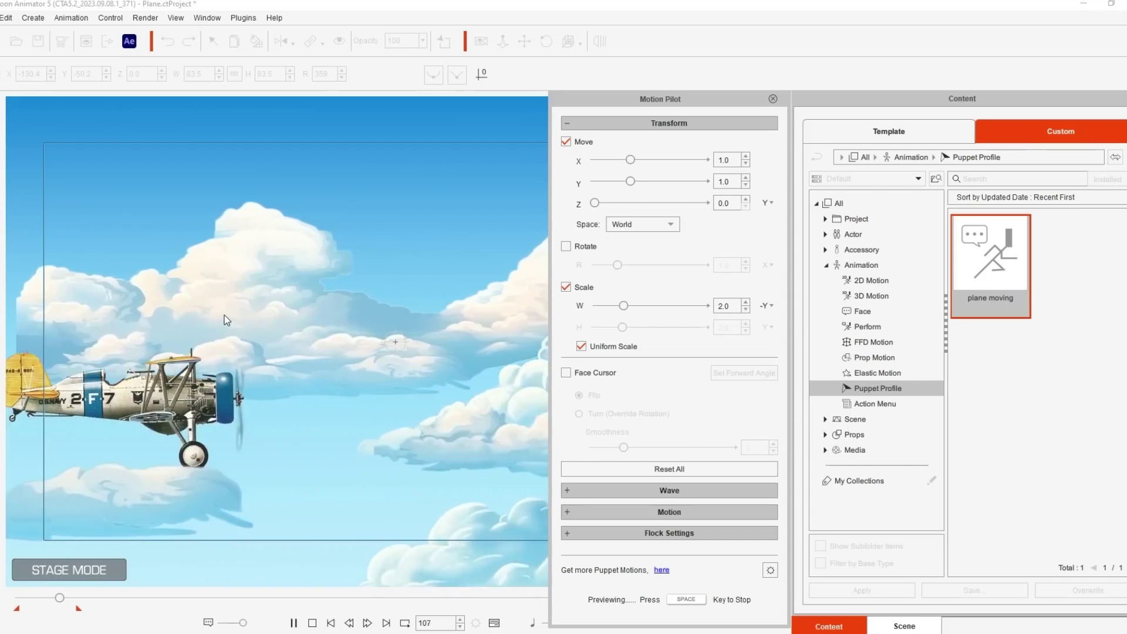
Step: Stop the plane's Motion Pilot preview playback
{"action": "key", "text": "space"}
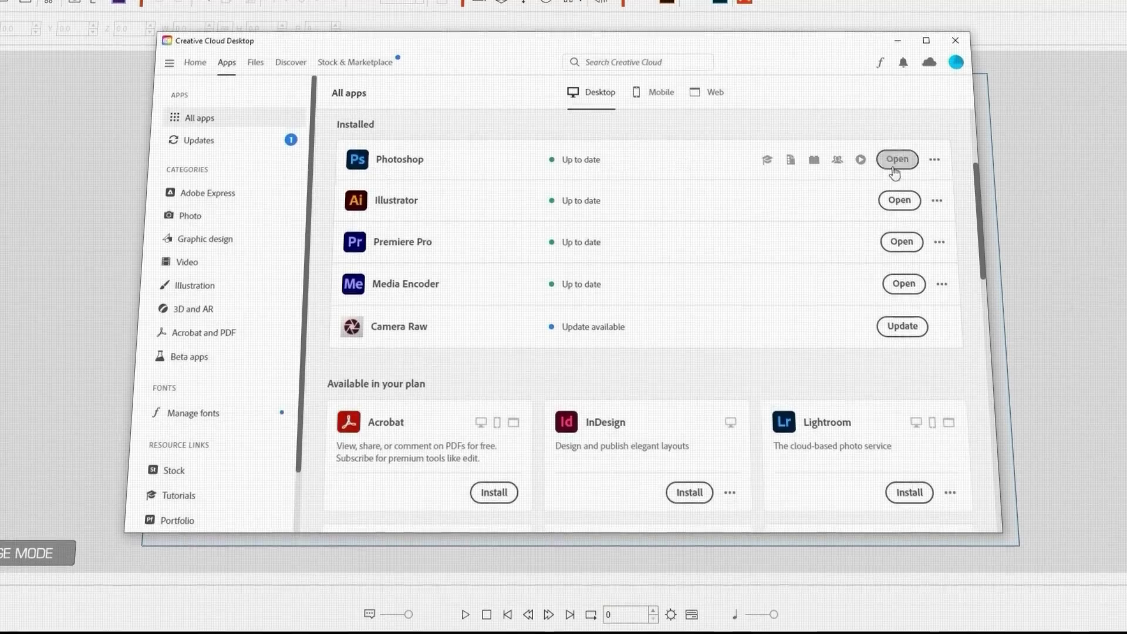
Step: Launch Illustrator from Creative Cloud and show Cartoon Animator's vector editor preferences
{"action": "left_click", "coordinate": [911, 213]}
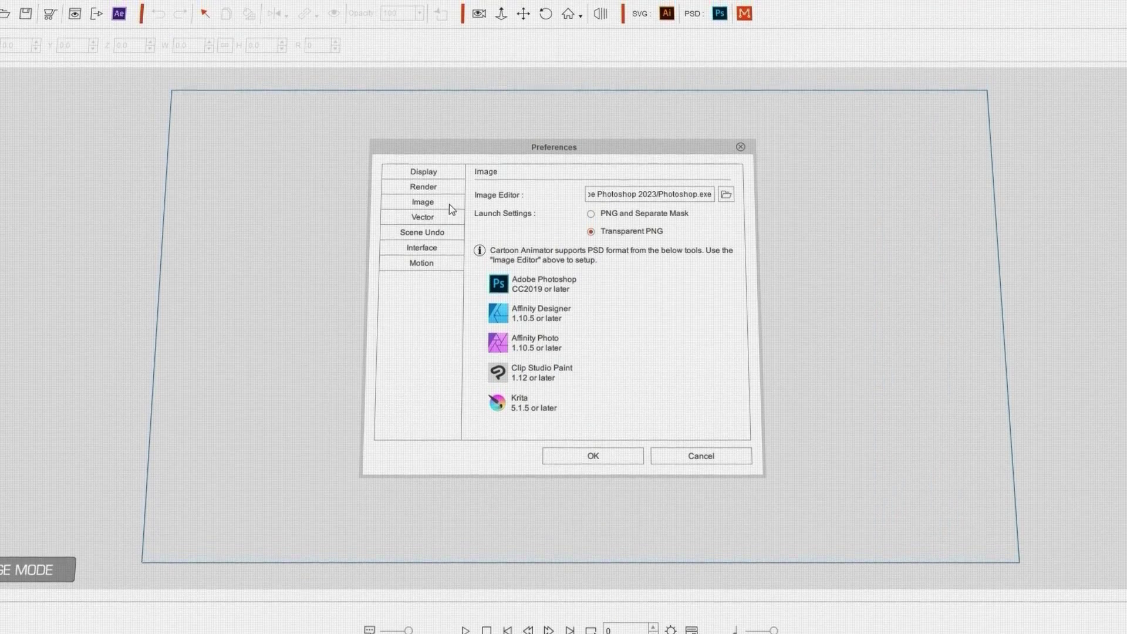
{"action": "left_click", "coordinate": [443, 221]}
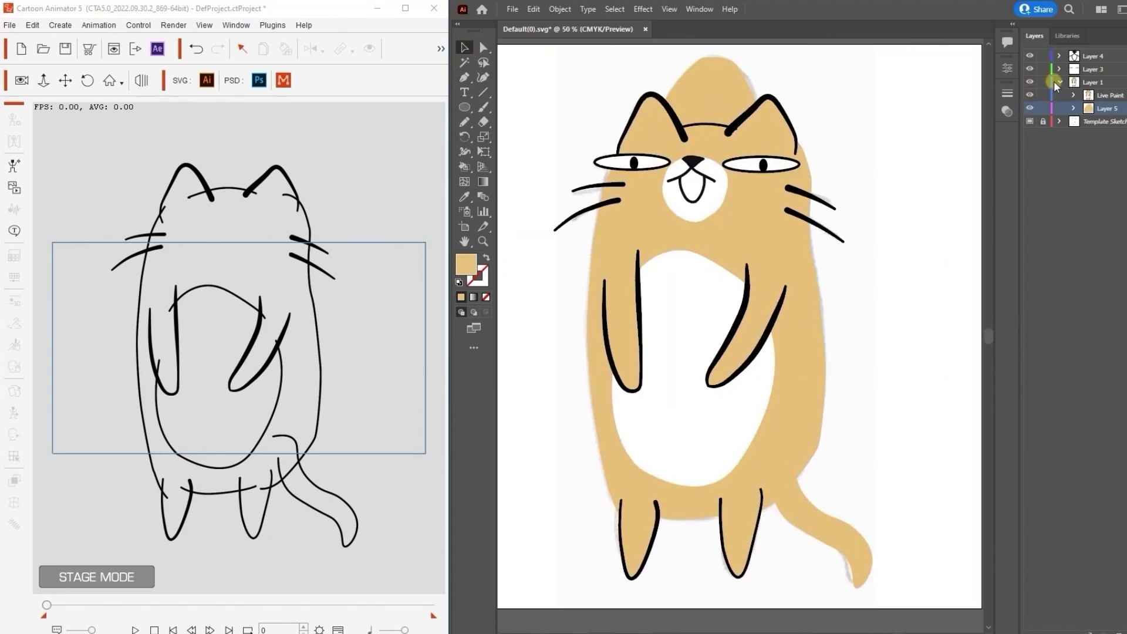
Step: Save the coloured cat drawing in Illustrator, then render the scene's 220 frames
{"action": "left_click", "coordinate": [513, 9]}
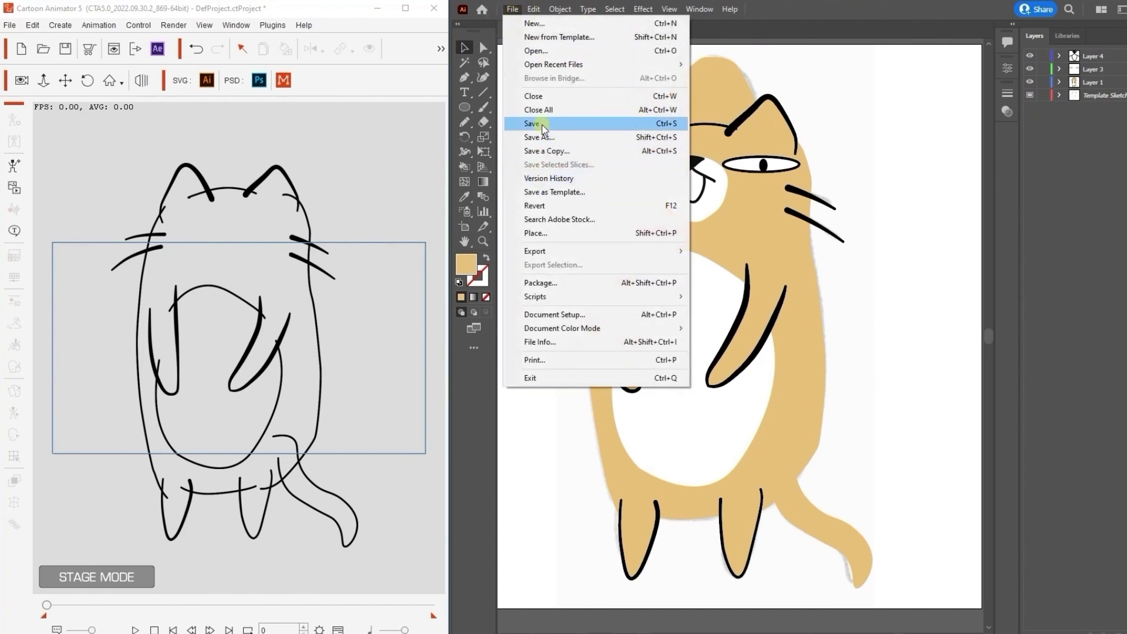
{"action": "left_click", "coordinate": [542, 126]}
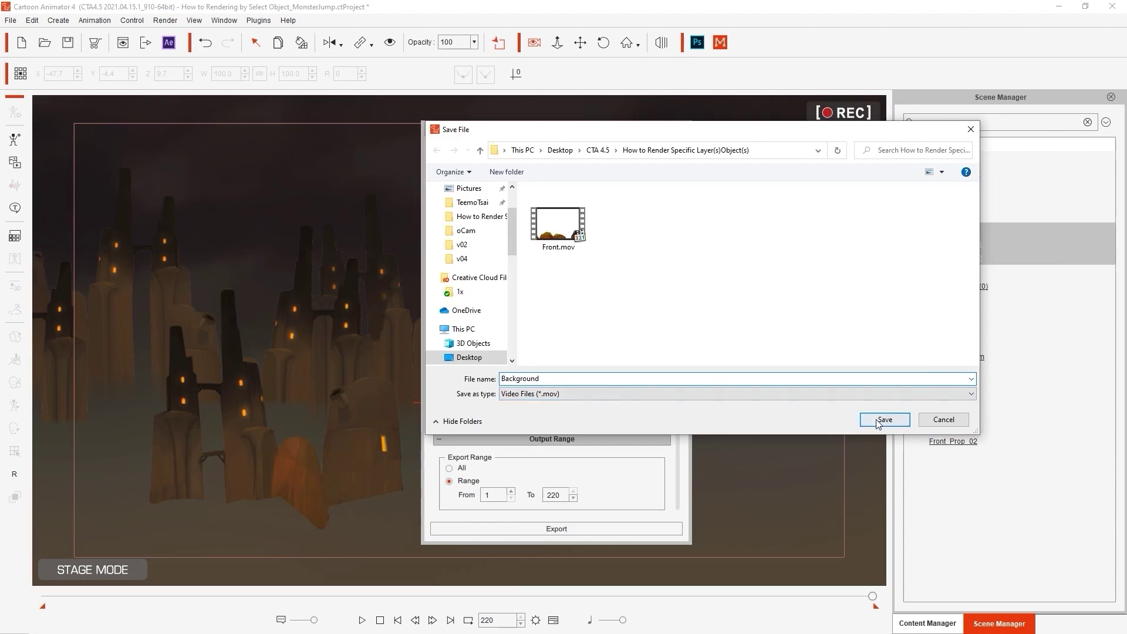
{"action": "left_click", "coordinate": [1034, 420]}
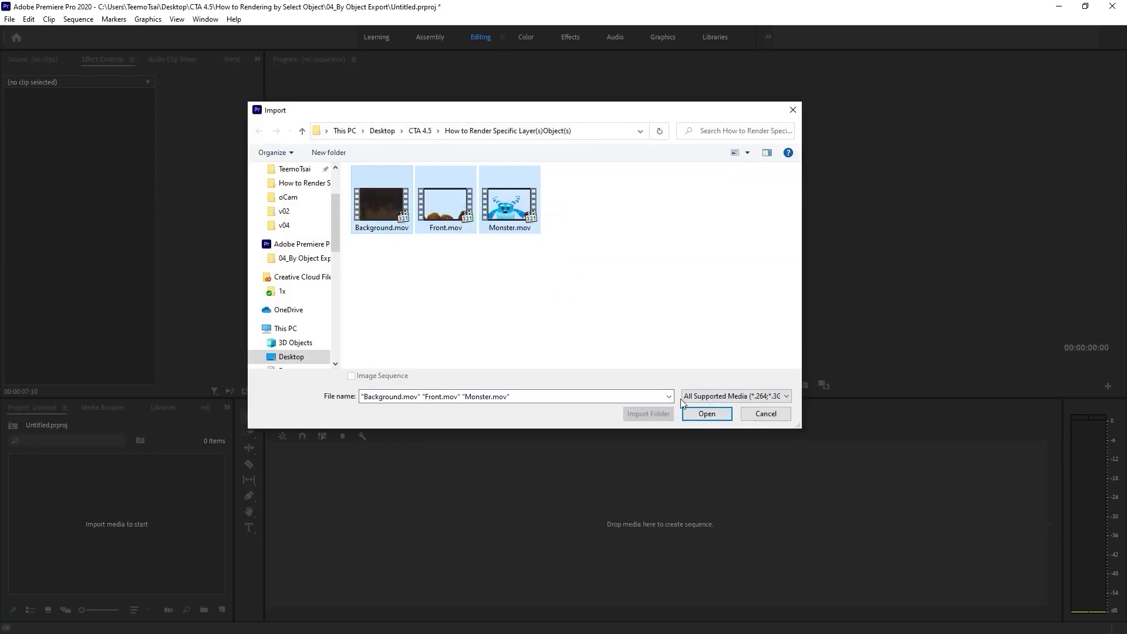
Step: Import the rendered monster clips into Premiere Pro and add Background.mov to the sequence as track V3
{"action": "left_click", "coordinate": [706, 413]}
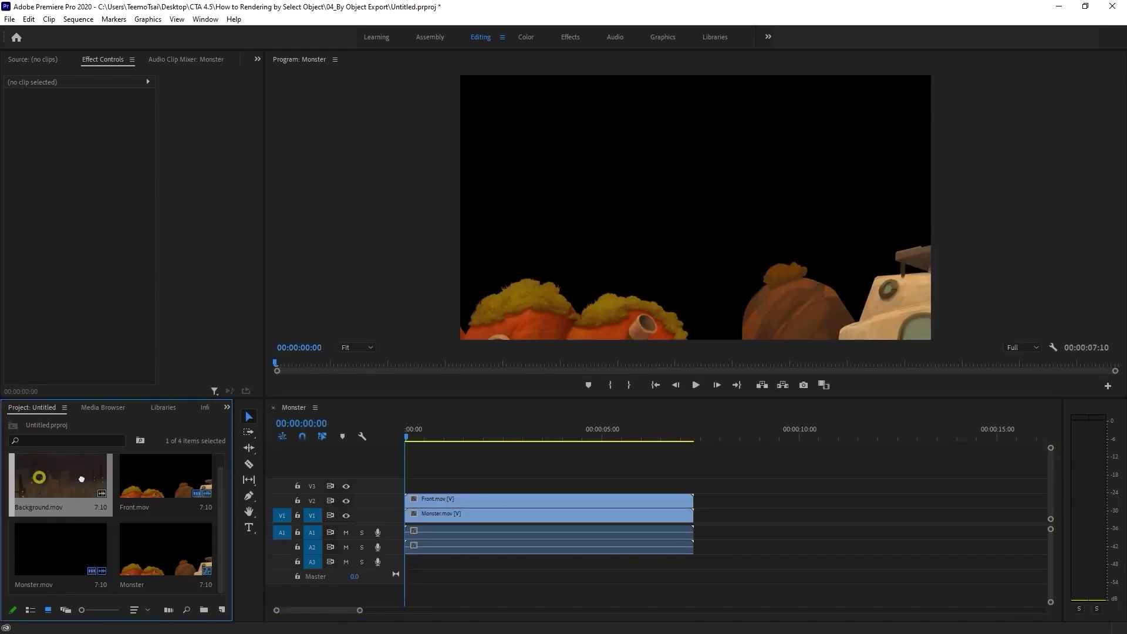
{"action": "left_click_drag", "start_coordinate": [81, 479], "coordinate": [410, 484]}
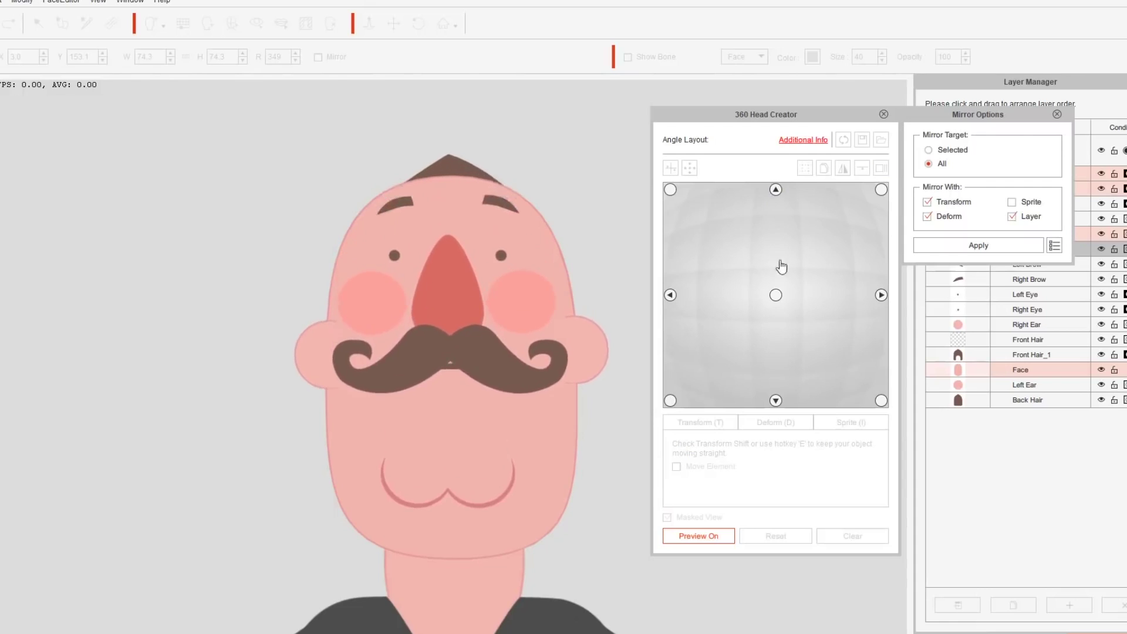
Step: Tilt the mustached character's head down, then up, on the 360 Head Creator angle pad
{"action": "left_click_drag", "start_coordinate": [781, 267], "coordinate": [794, 390]}
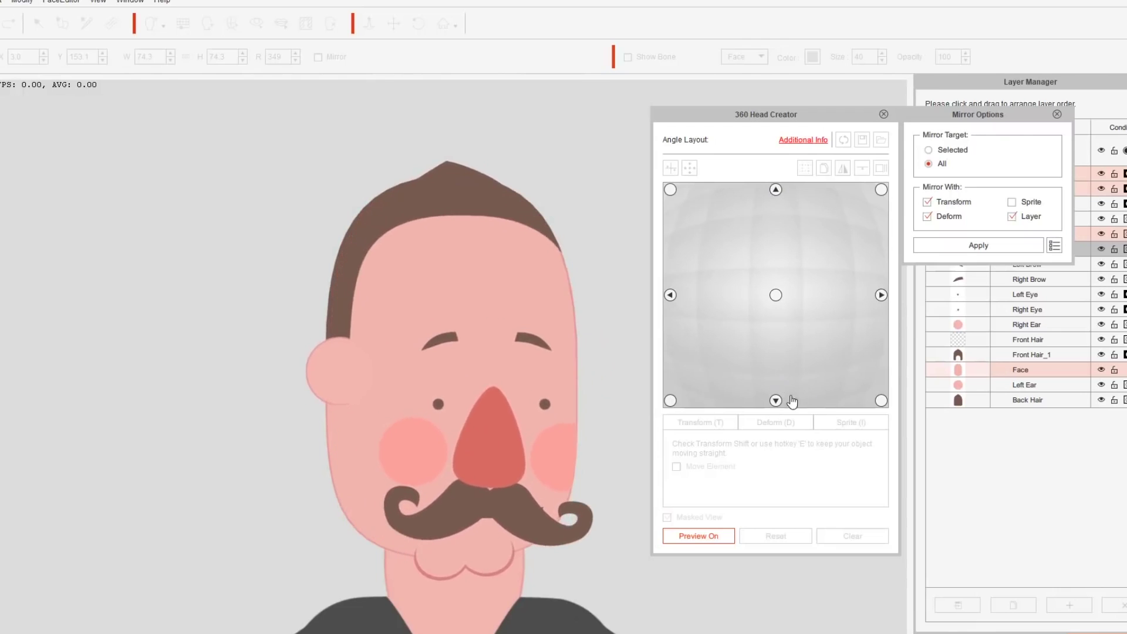
{"action": "left_click_drag", "start_coordinate": [714, 384], "coordinate": [759, 210]}
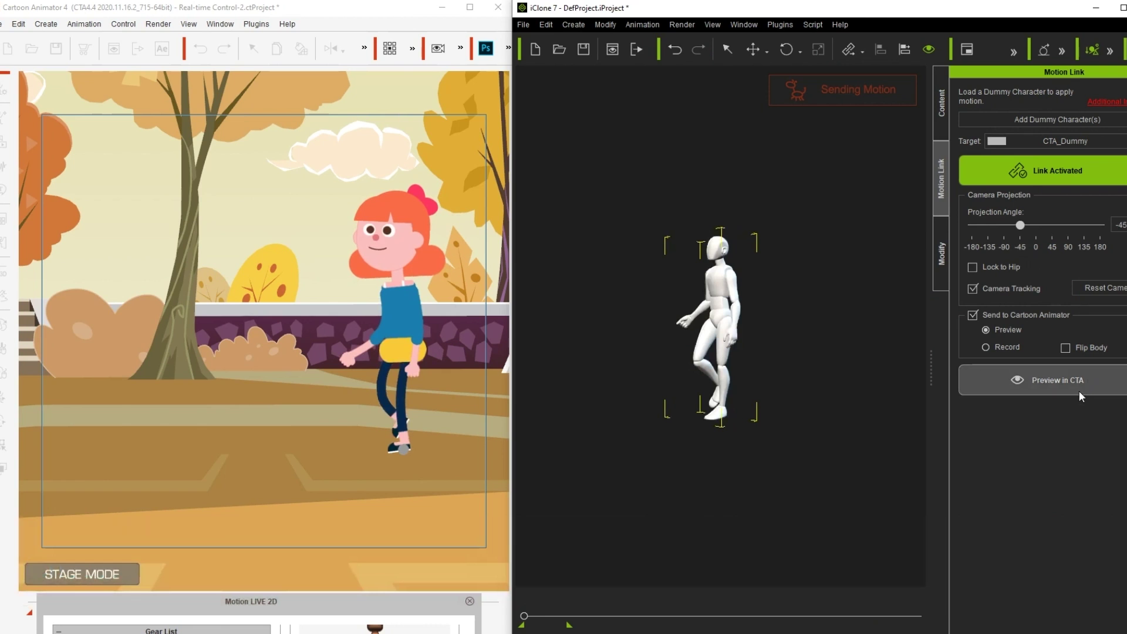
Step: Preview the iClone dummy's motion live on the red-haired cartoon girl in Cartoon Animator
{"action": "left_click", "coordinate": [1078, 385]}
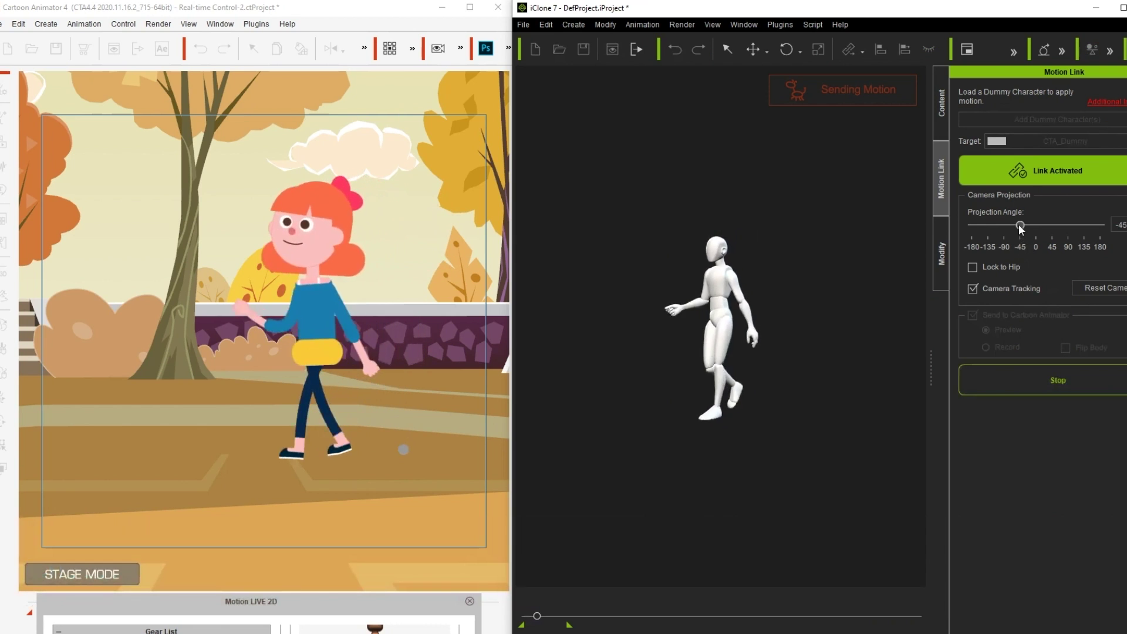